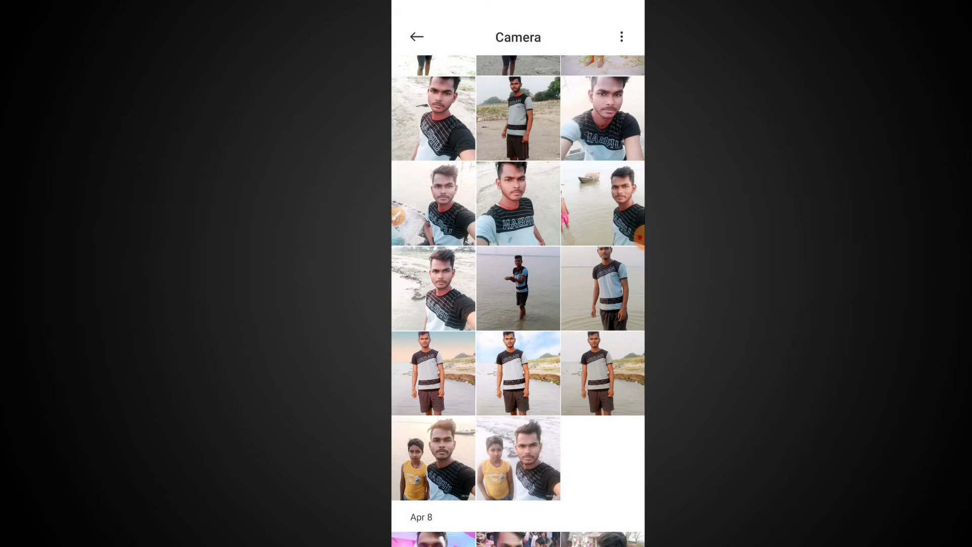
- Open the riverside portrait full-screen and view its pastel-sky version
left_click(433, 373)
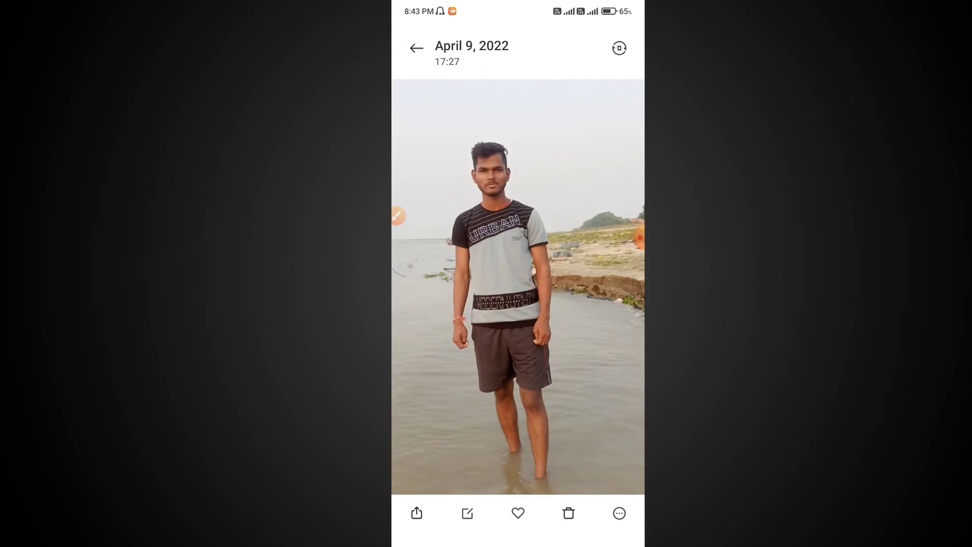
left_click_drag(582, 284, 430, 284)
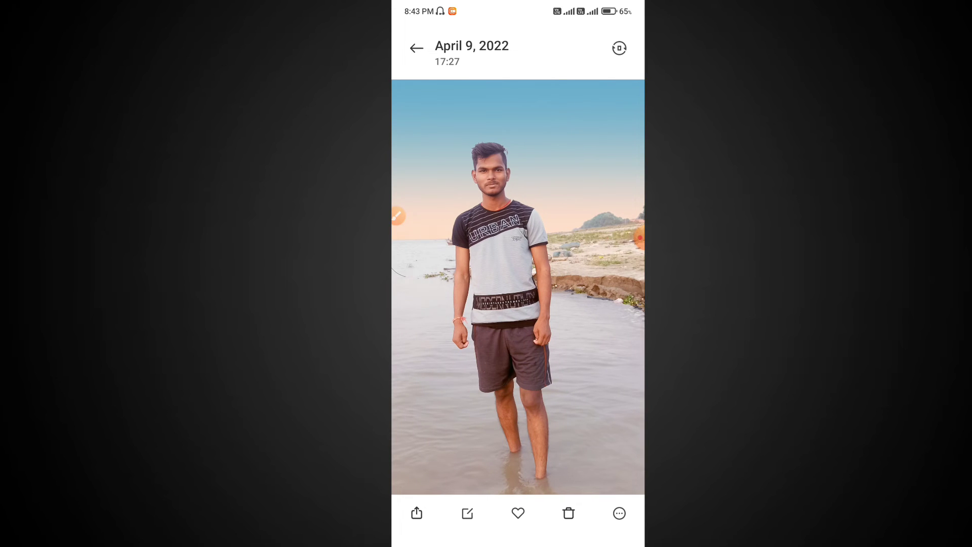
left_click(593, 258)
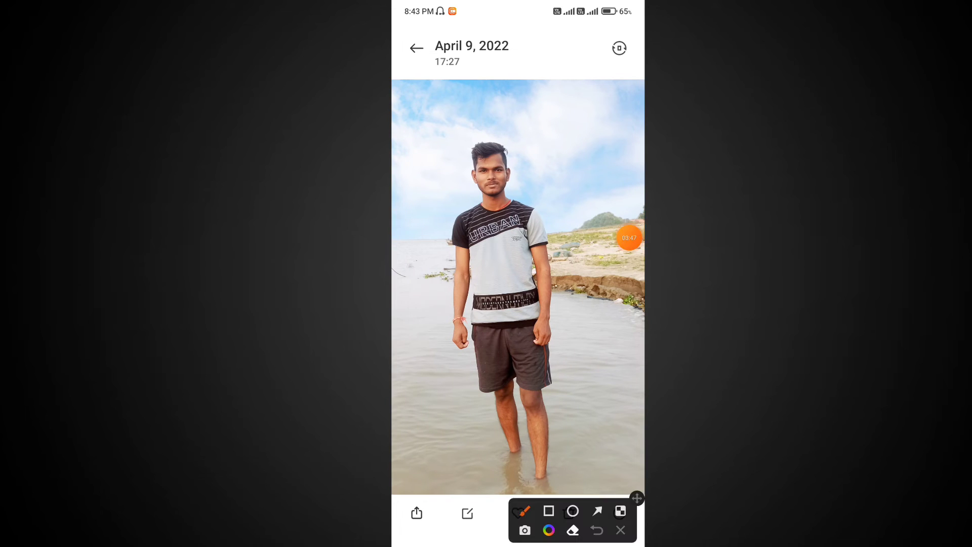
left_click_drag(565, 135, 538, 171)
left_click(620, 530)
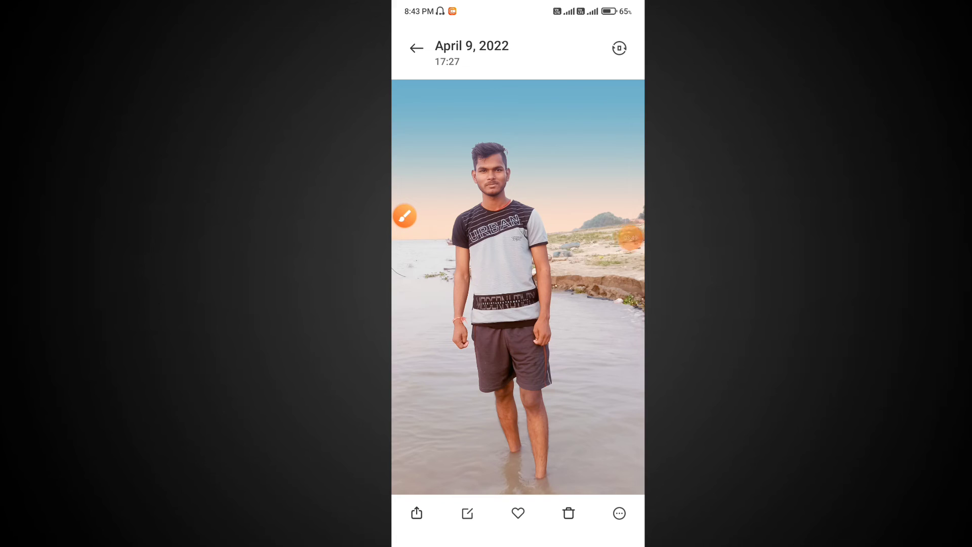
- Return to the previous sky version, then move ahead to the April 8, 2022 selfie
left_click_drag(430, 284, 608, 283)
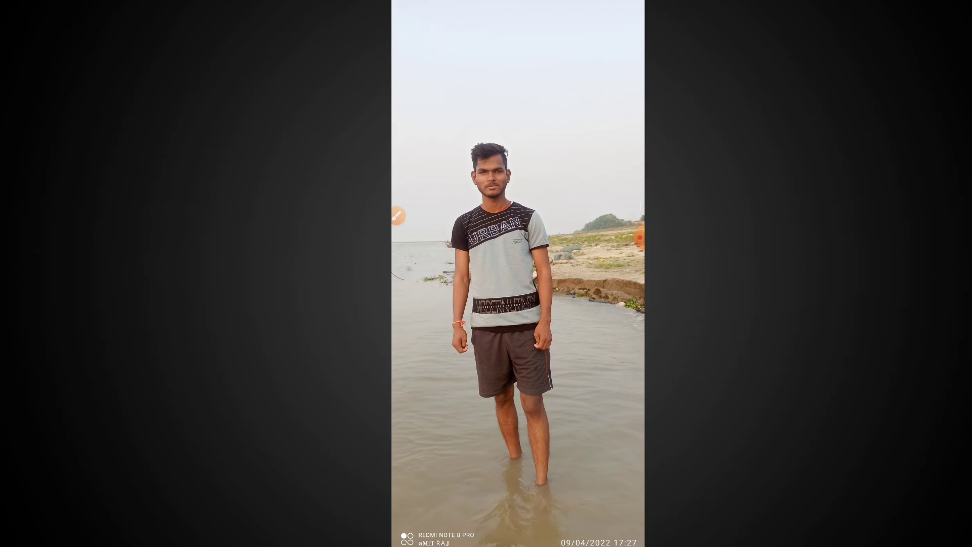
left_click(398, 215)
mouse_move(554, 93)
left_mouse_down()
mouse_move(539, 104)
mouse_move(499, 60)
left_mouse_up()
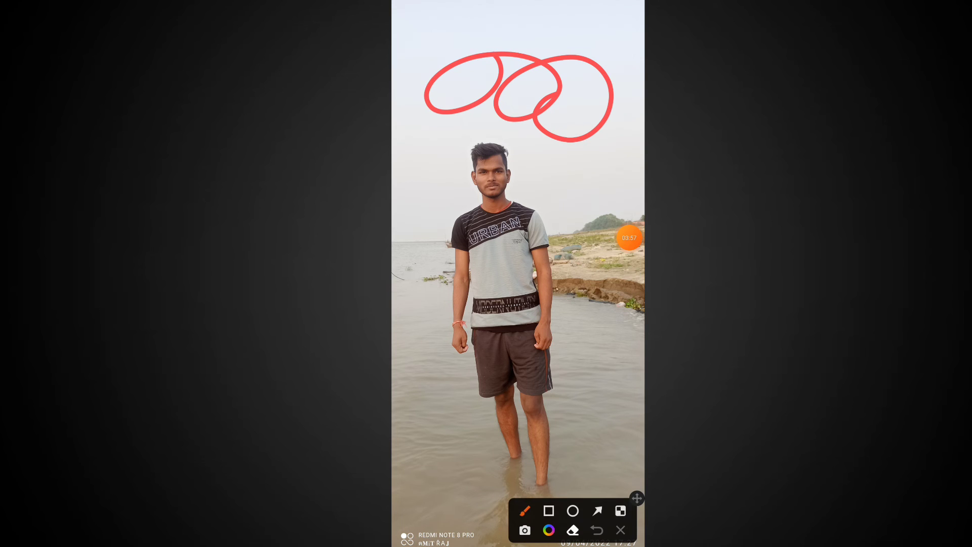
left_click(620, 529)
left_click_drag(582, 304, 431, 303)
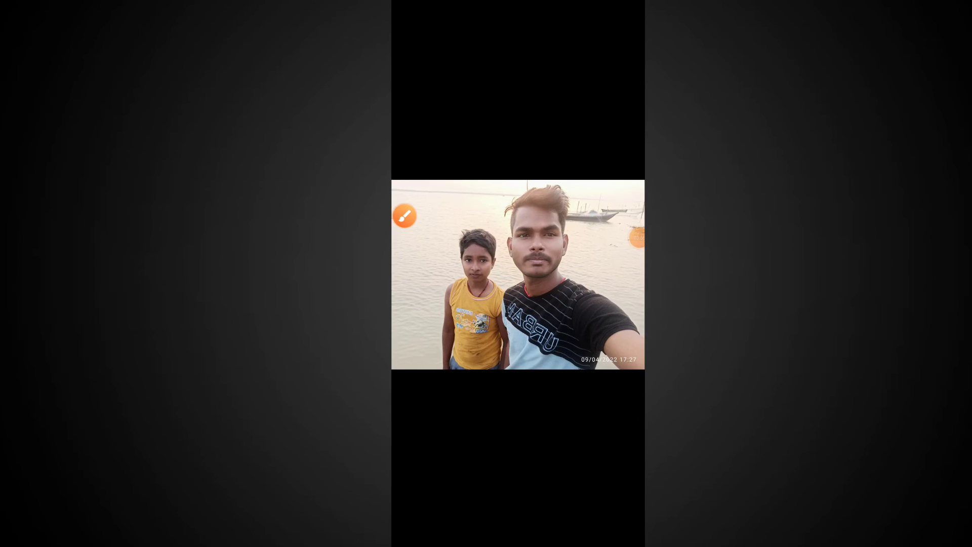
left_click_drag(582, 303, 431, 304)
left_click_drag(582, 304, 431, 304)
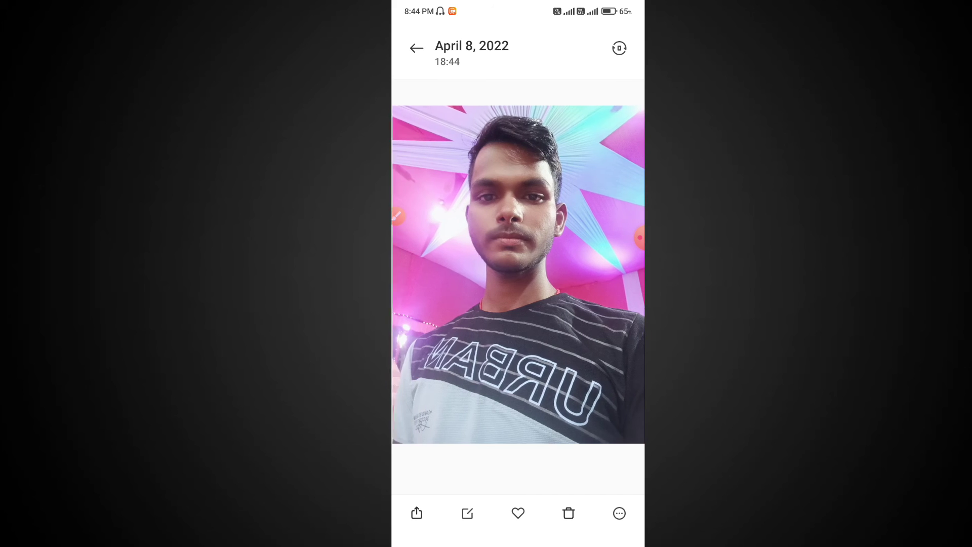
- Preview the Clear sky, Sunny, Azure, Cloudy and Cumulus presets on the April 8 selfie, then discard them
left_click(467, 513)
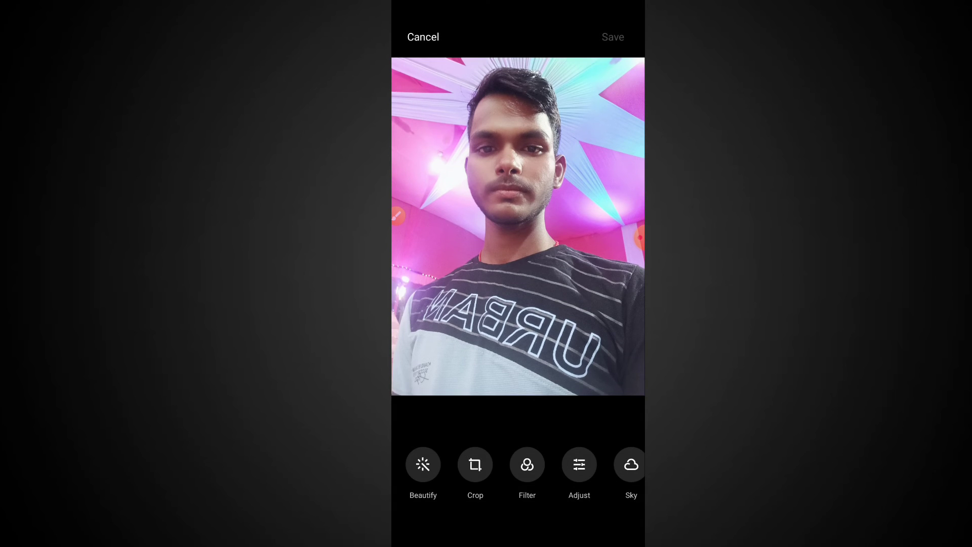
left_click(631, 465)
left_click(475, 478)
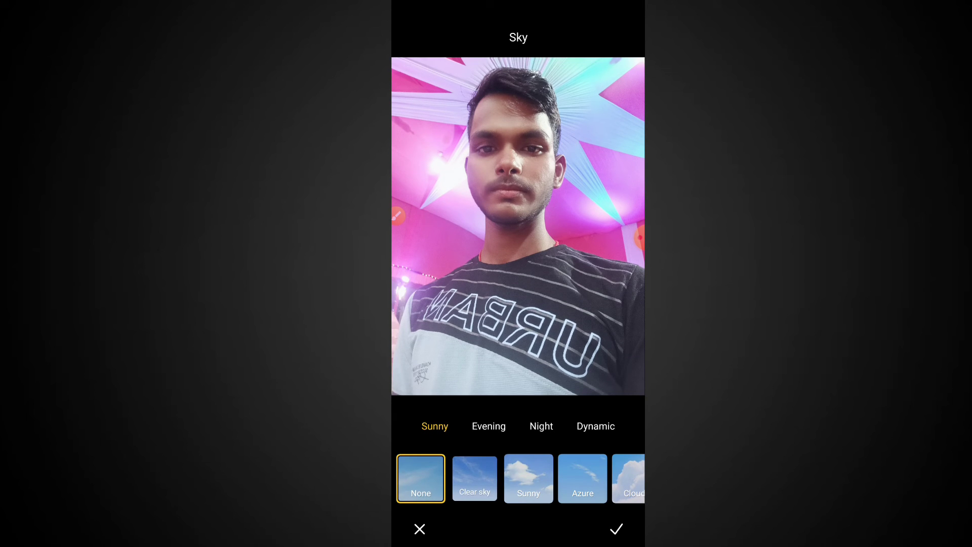
left_click(528, 478)
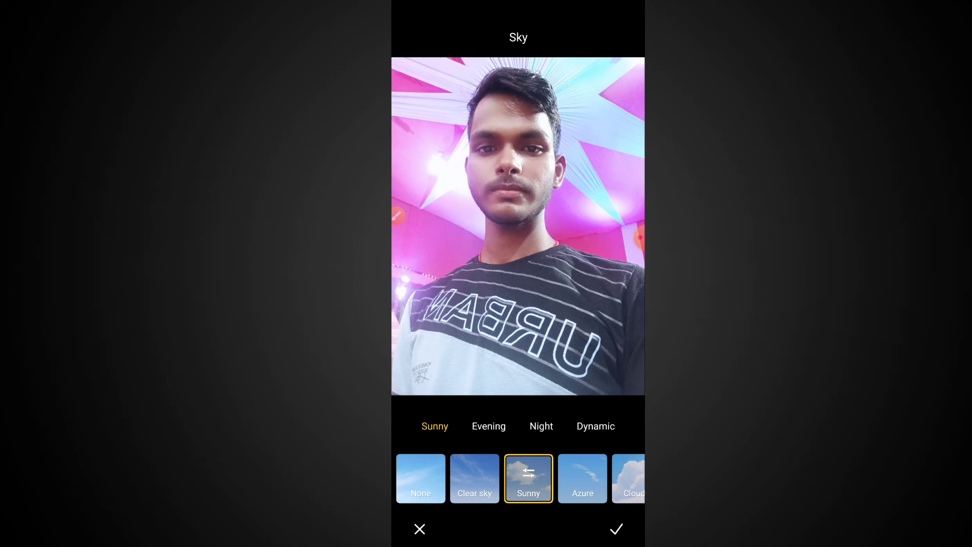
left_click(582, 478)
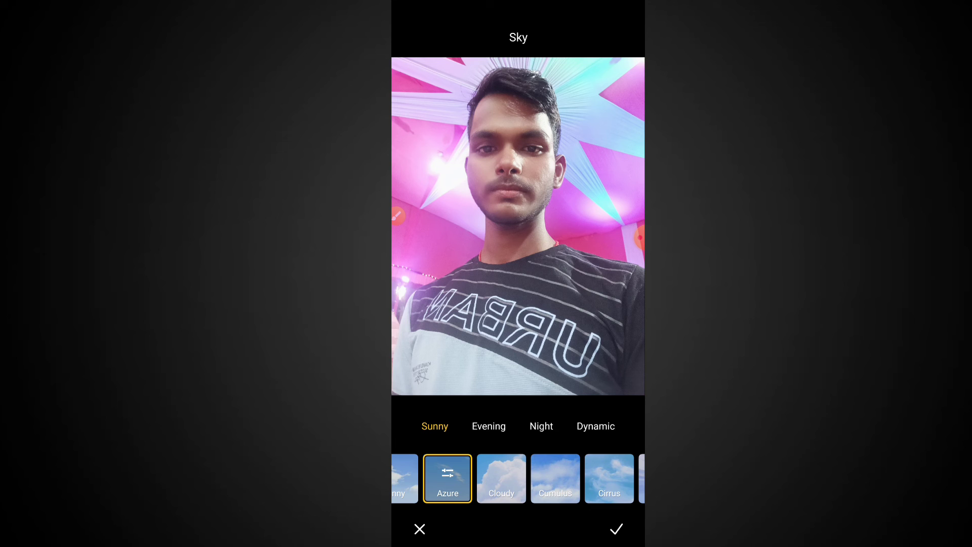
left_click(501, 478)
left_click(571, 478)
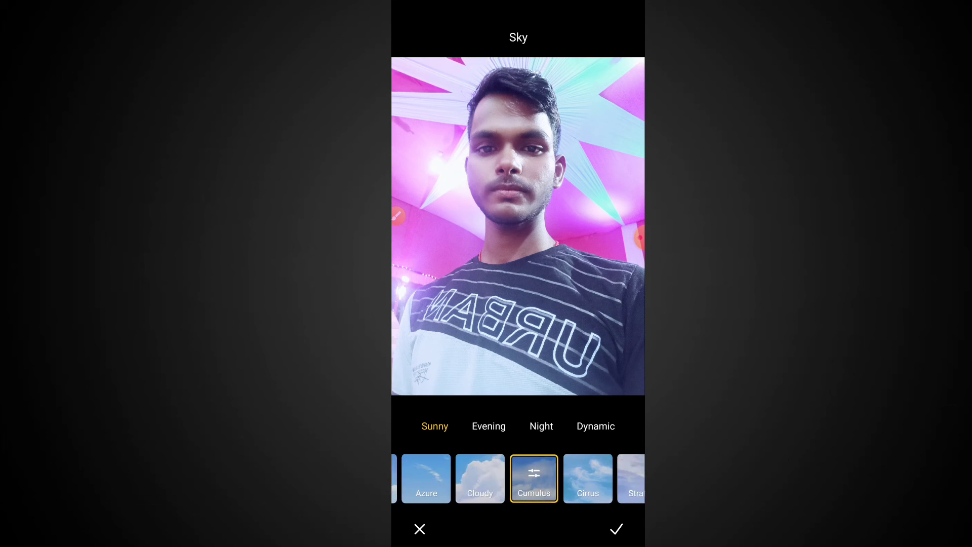
left_click_drag(456, 478, 618, 478)
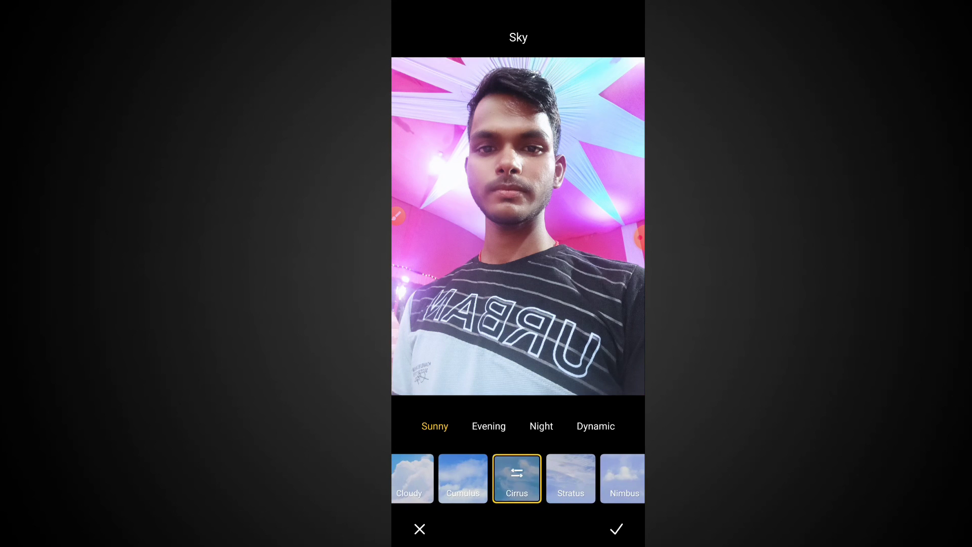
left_click(419, 529)
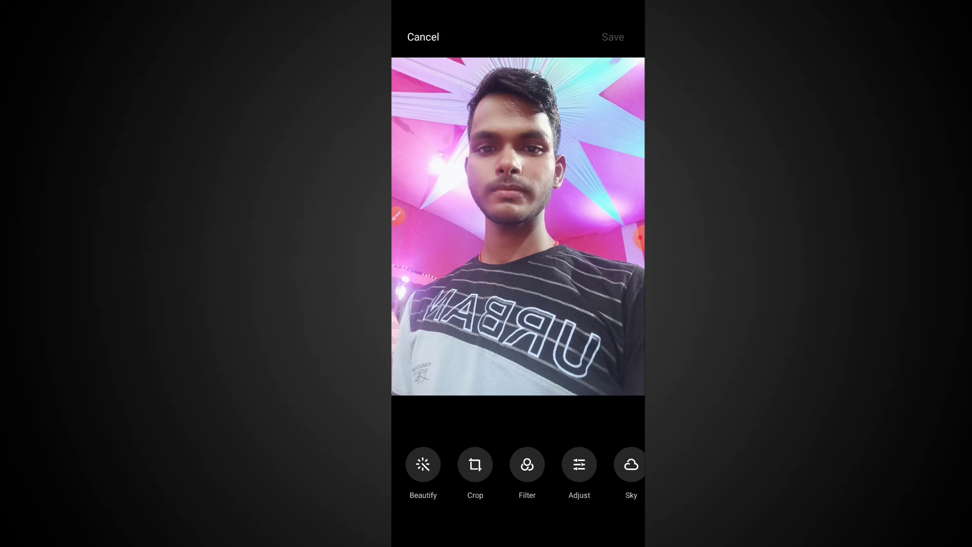
- Exit the editor unsaved and move to the April 9 beach photo's original grey-sky version
left_click(422, 37)
left_click_drag(582, 283, 430, 283)
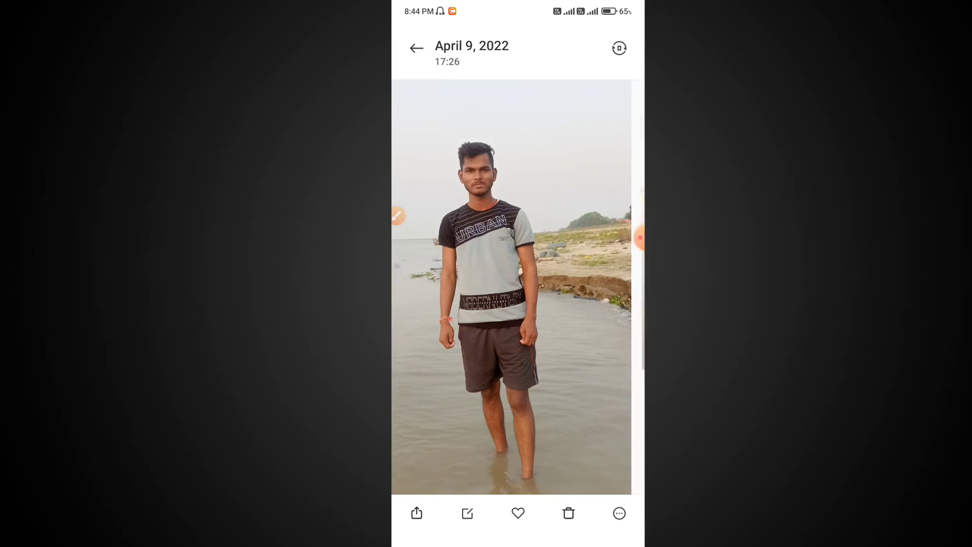
left_click_drag(583, 283, 430, 283)
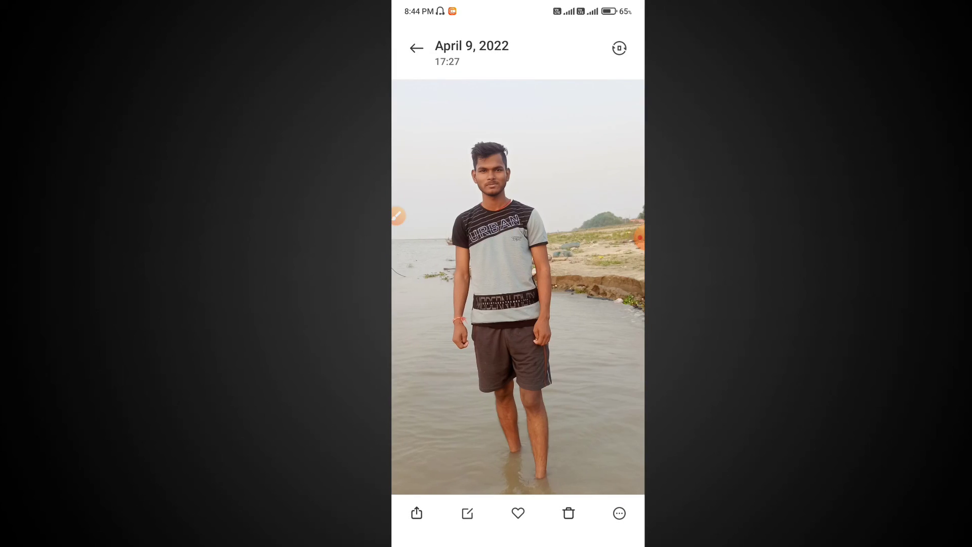